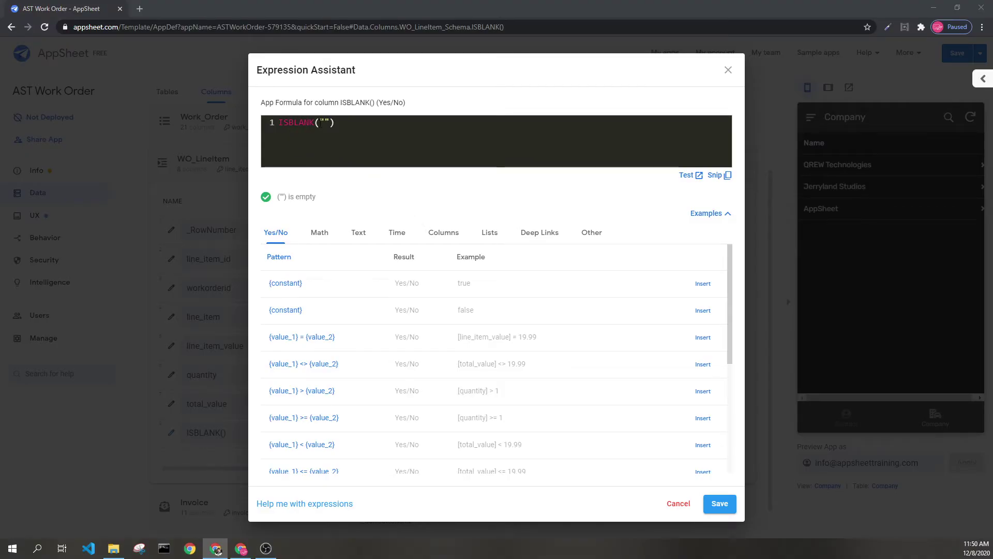
pyautogui.doubleClick(323, 122)
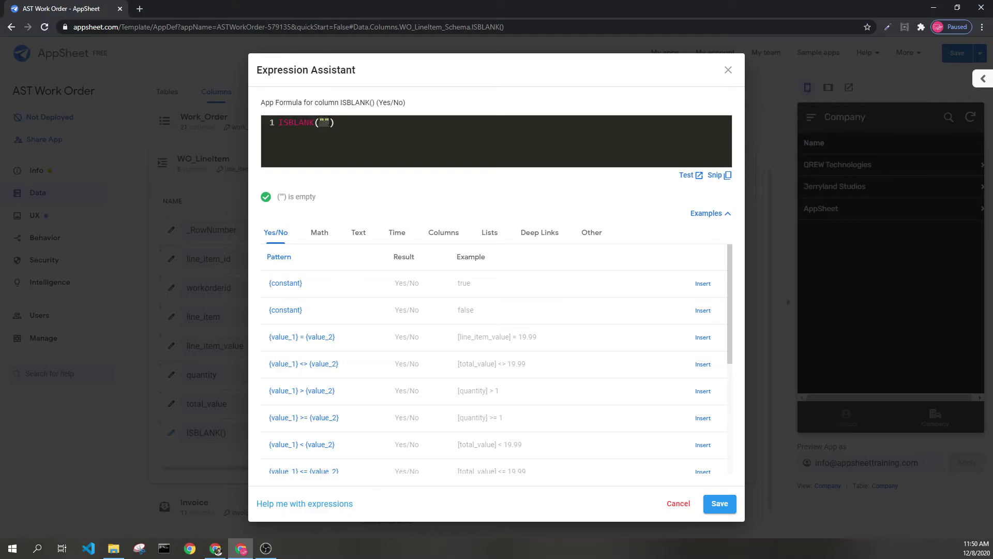
pyautogui.click(331, 122)
pyautogui.moveTo(332, 122); pyautogui.dragTo(321, 122)
pyautogui.press('Right')
pyautogui.write('Word')
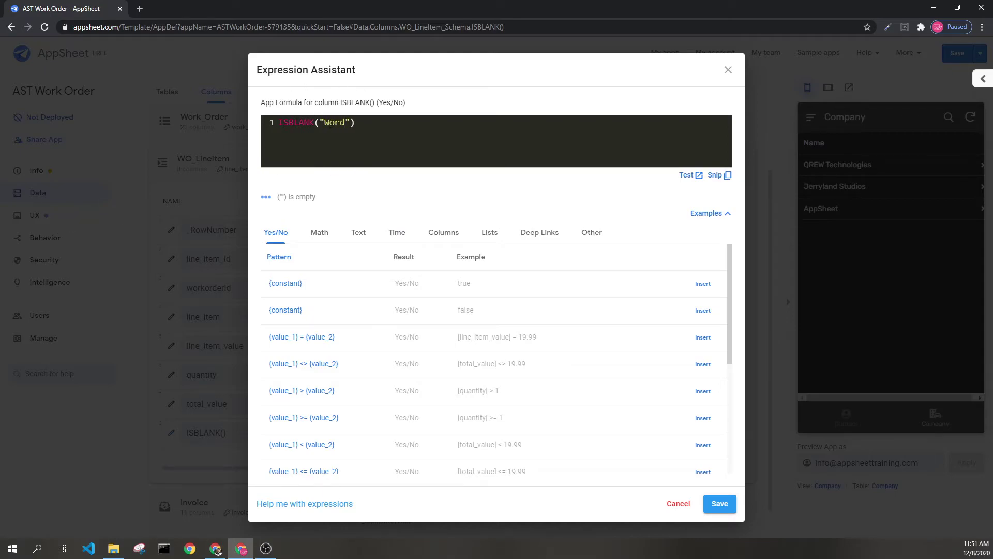
# - Select the quoted "Word" argument inside the ISBLANK("Word") formula
pyautogui.doubleClick(325, 122)
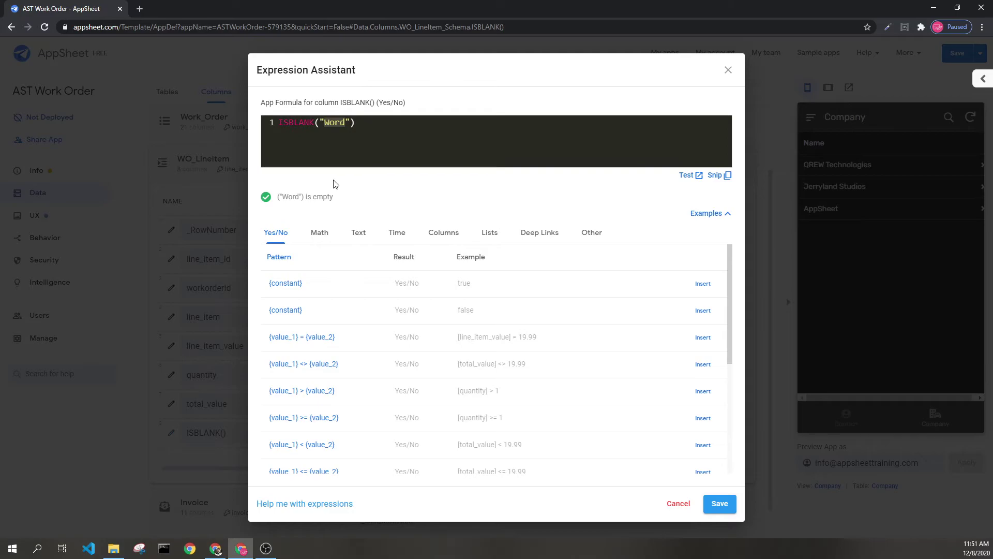
pyautogui.moveTo(352, 122); pyautogui.dragTo(321, 122)
# - Show the Columns examples and place the cursor at the end of ISBLANK("Word")
pyautogui.click(440, 236)
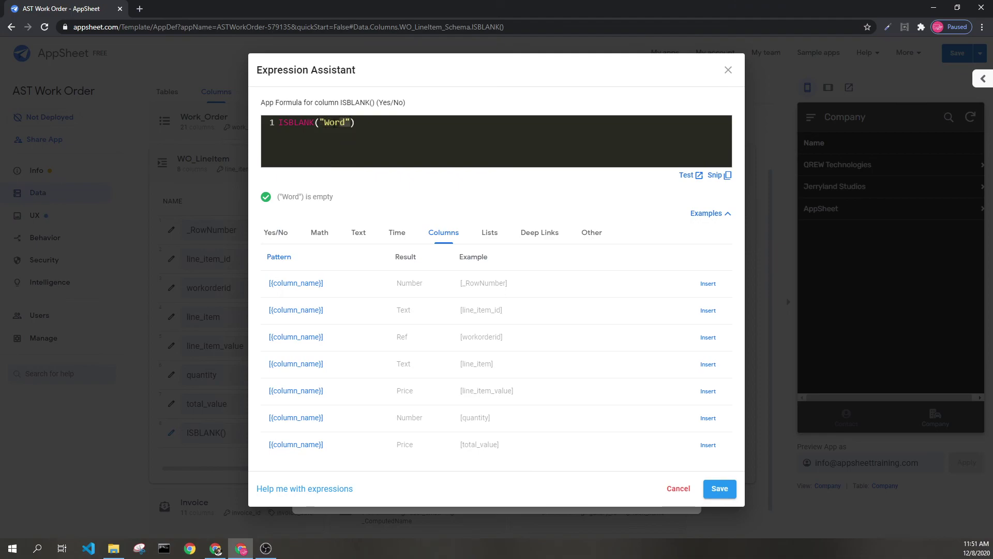
pyautogui.click(356, 122)
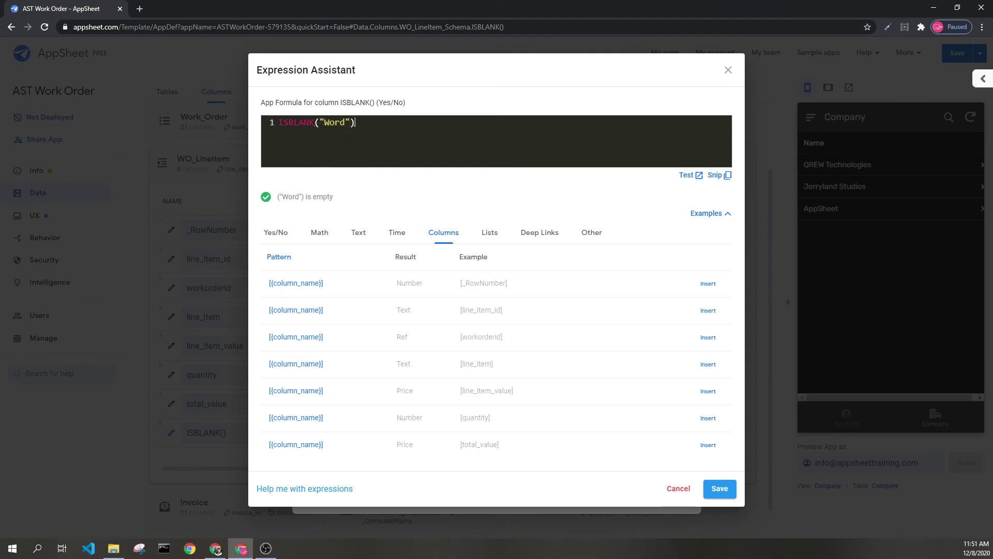